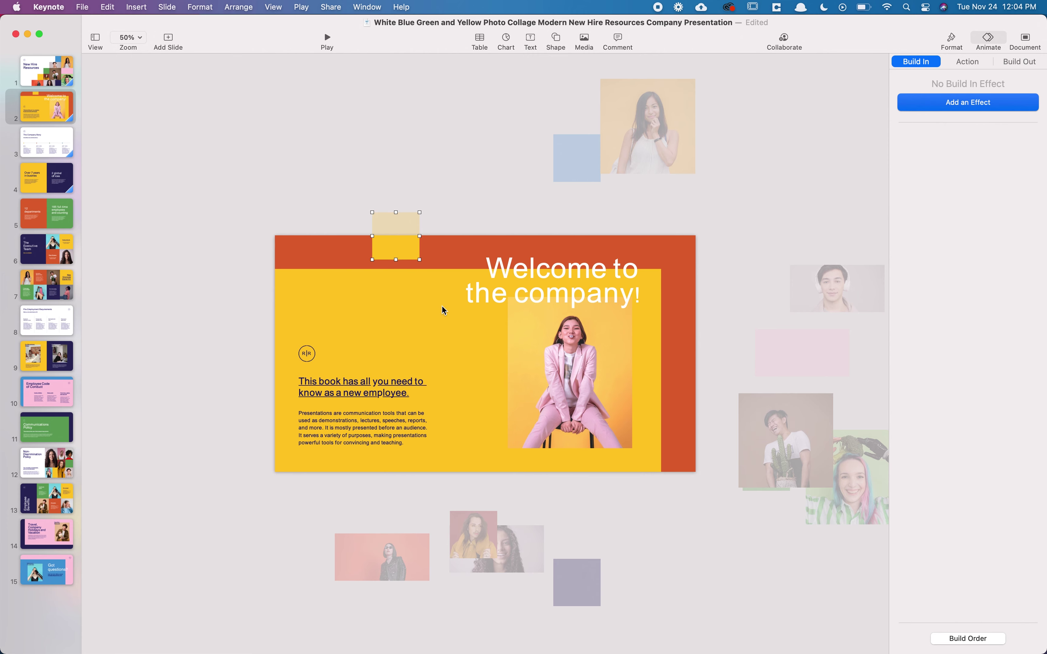
- Place the small yellow square at slide 2's lower-left corner and stretch it into a large rectangle covering the yellow area
key("Delete")
left_click_drag(412, 258, 311, 471)
left_click_drag(320, 427, 663, 267)
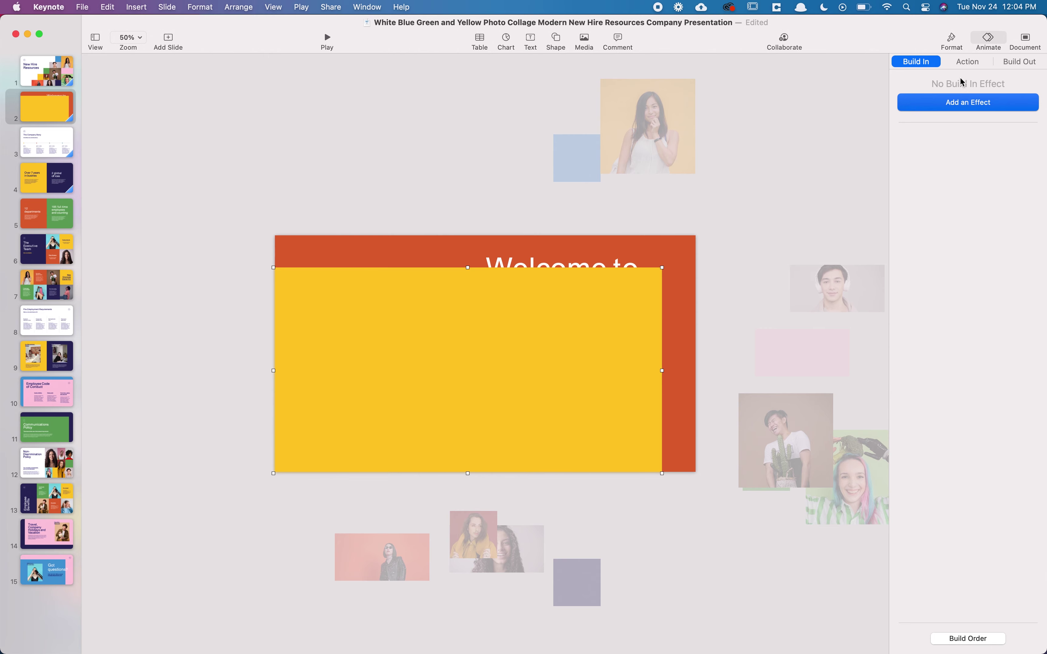
- Send the stretched yellow rectangle backward until it sits behind the text and photo but in front of the orange background
left_click(951, 40)
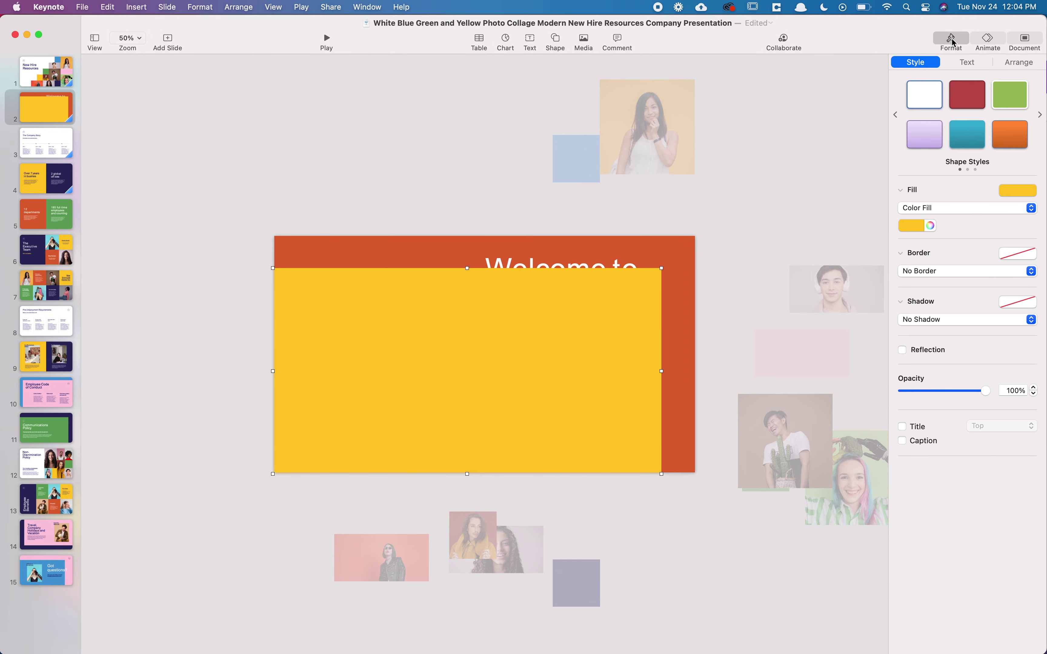
left_click(1014, 62)
left_click(987, 92)
left_click(339, 254)
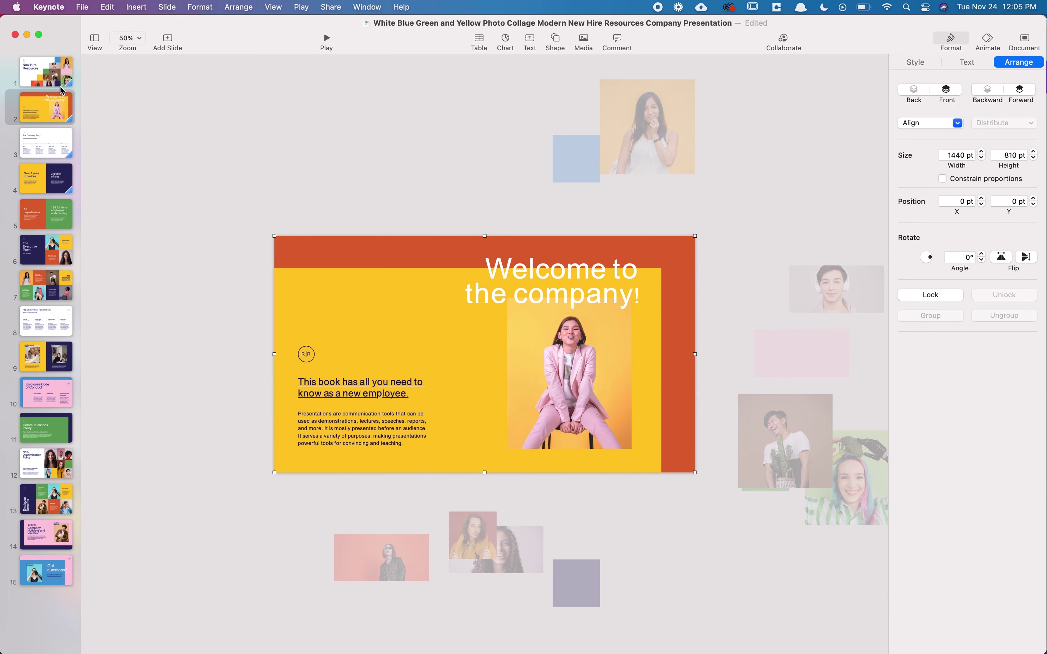
- Save the fill color of slide 2's orange background rectangle as a custom color swatch
left_click(56, 76)
left_click(486, 360)
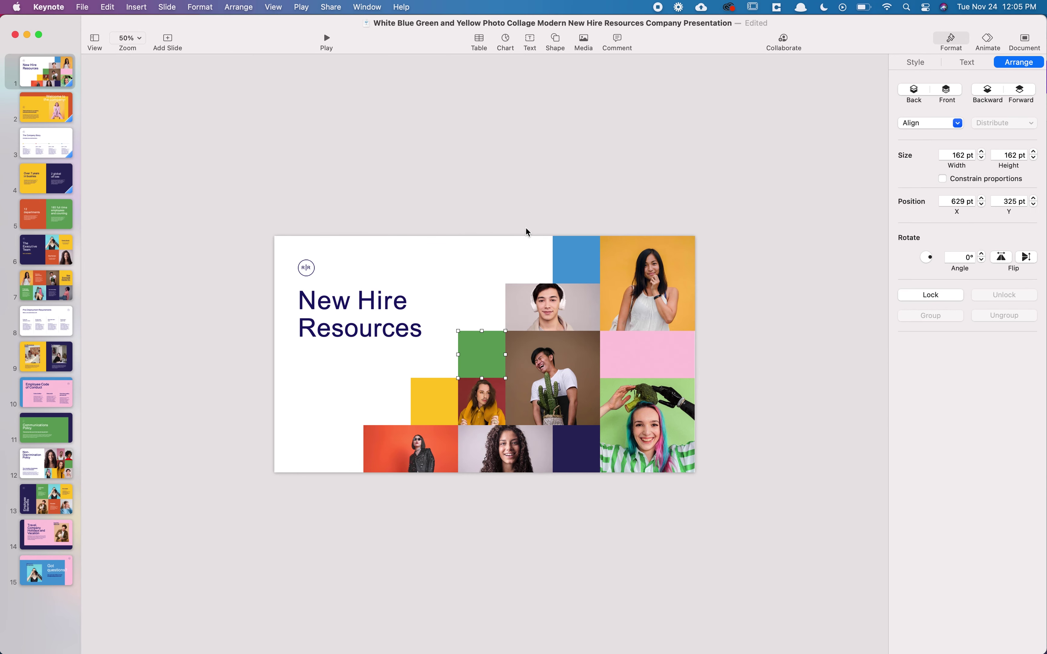
left_click(66, 109)
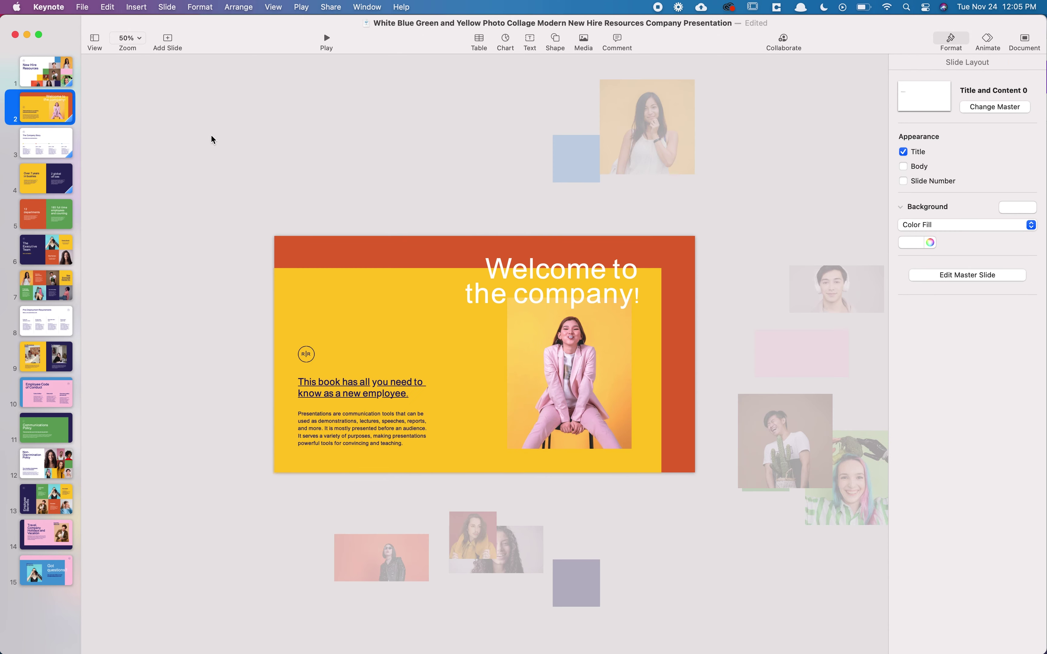
left_click(357, 263)
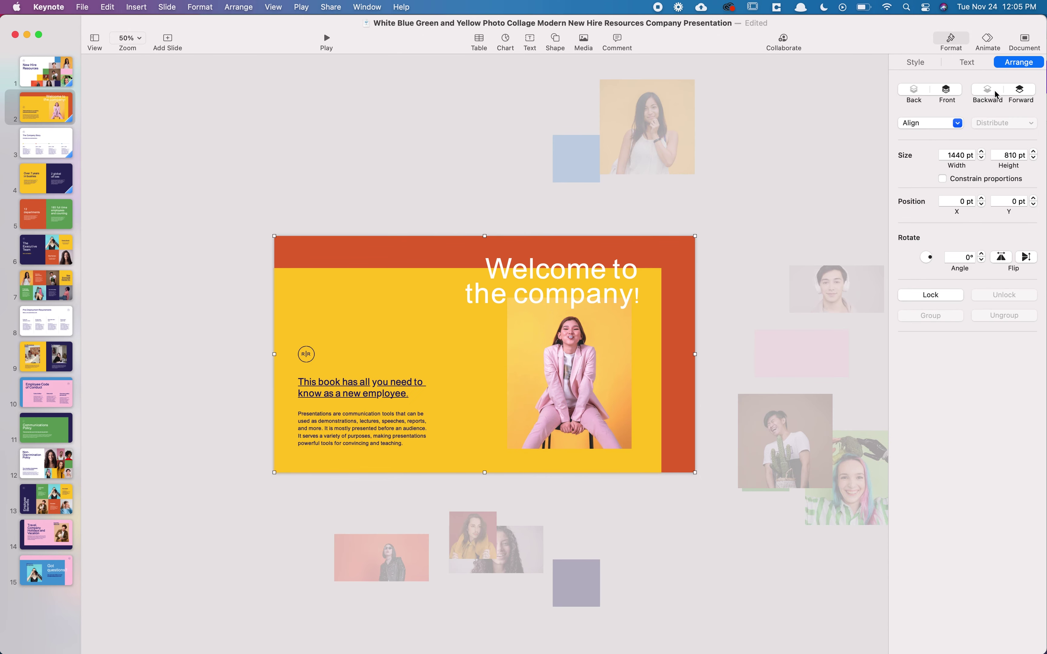
left_click(925, 64)
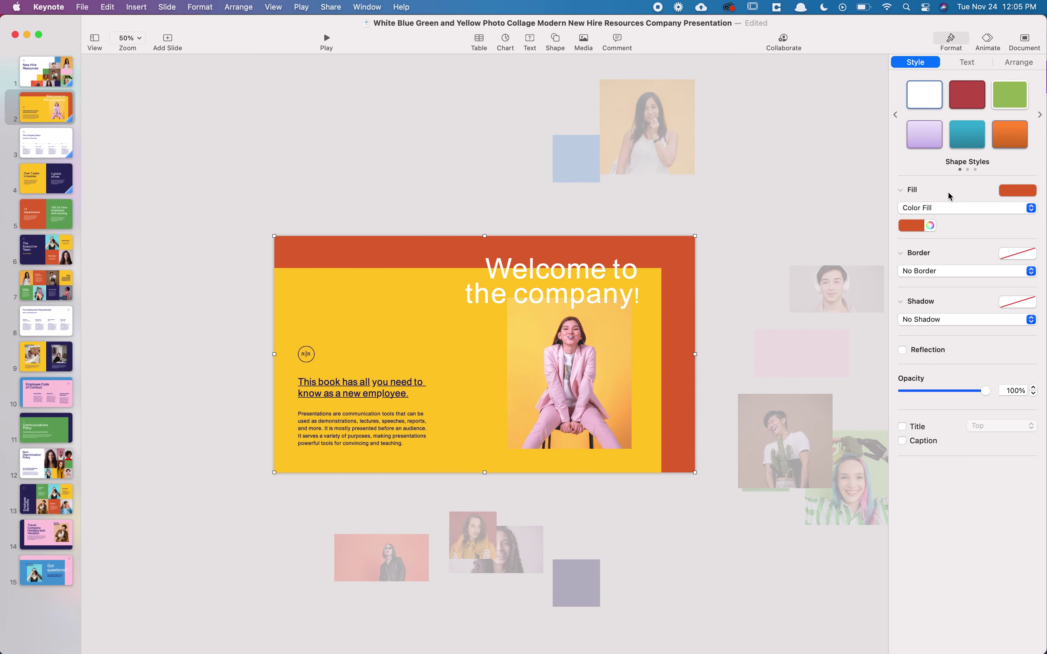
left_click(919, 226)
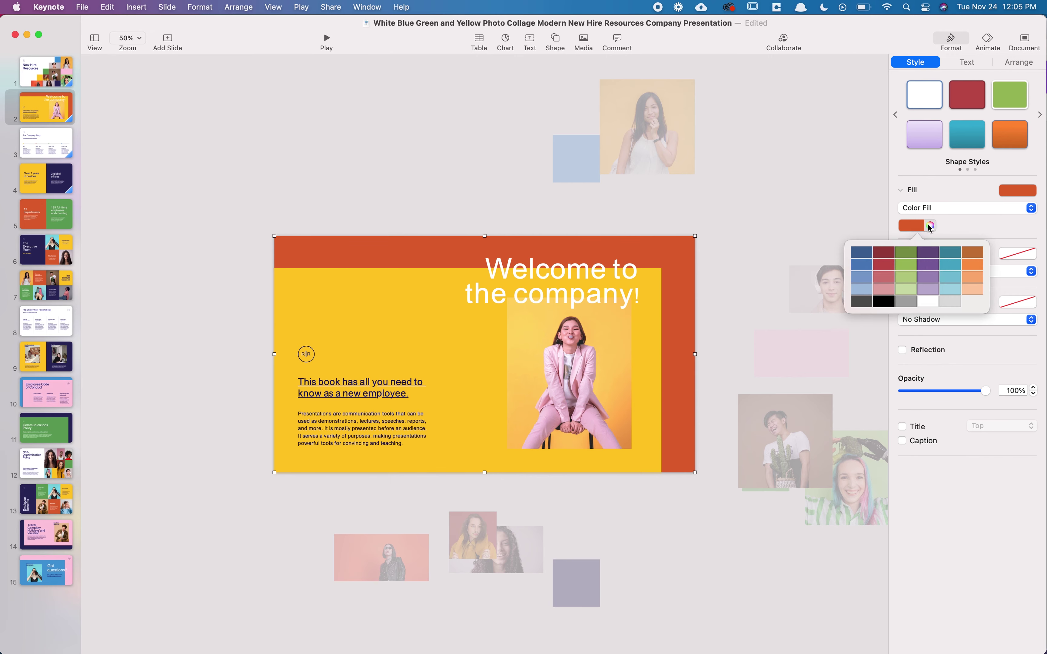
left_click(929, 226)
left_click(930, 227)
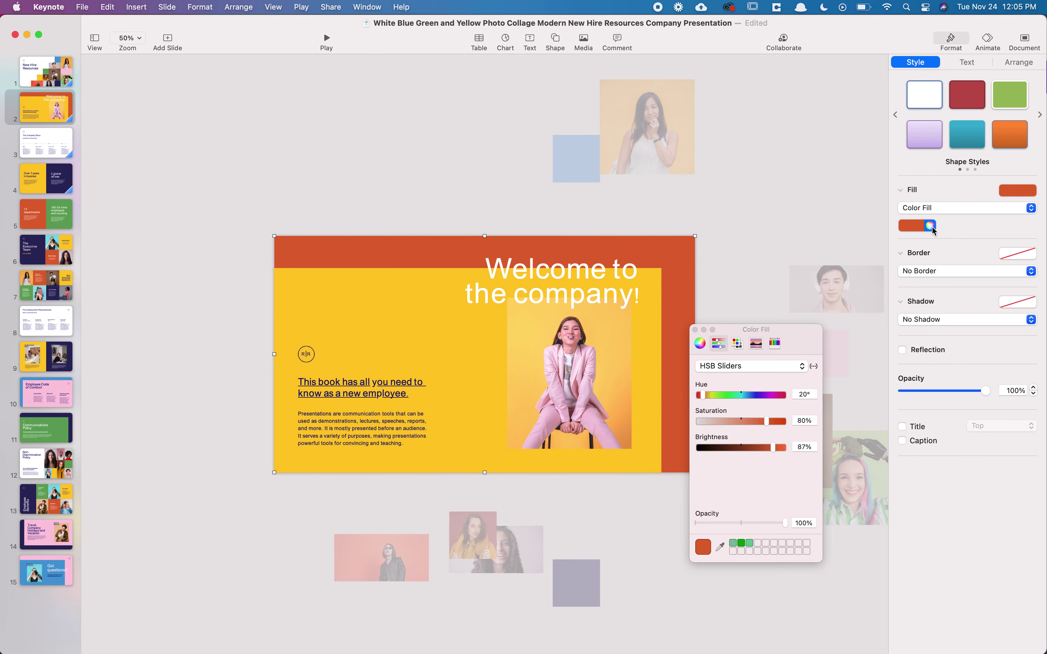
left_click_drag(704, 548, 765, 544)
- Copy the orange background rectangle from slide 2 and paste it onto slide 1
left_click(54, 71)
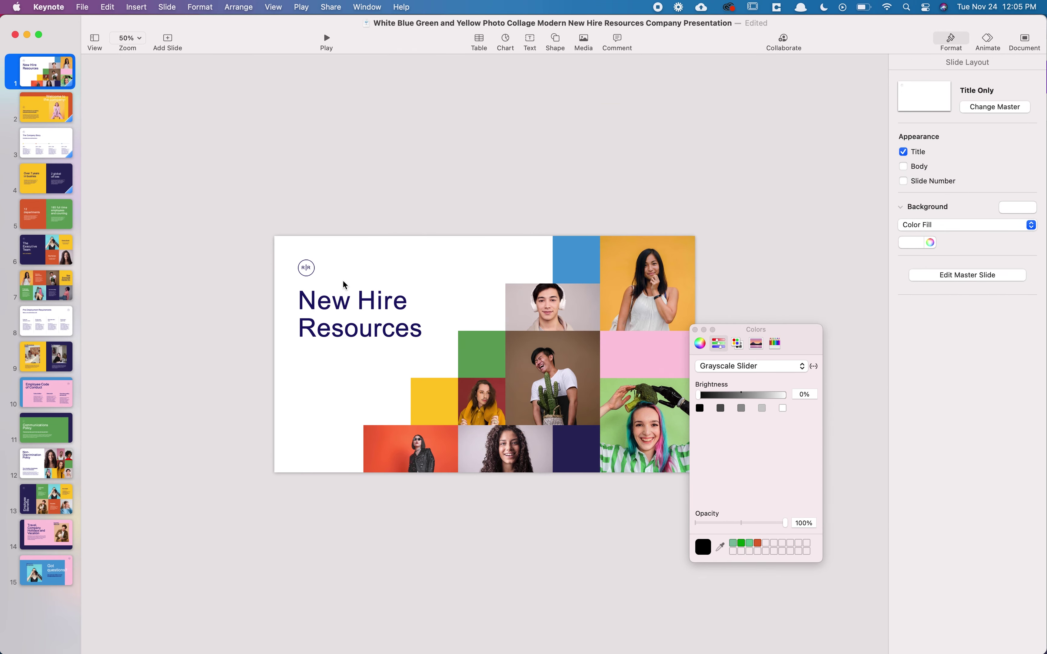
left_click(484, 358)
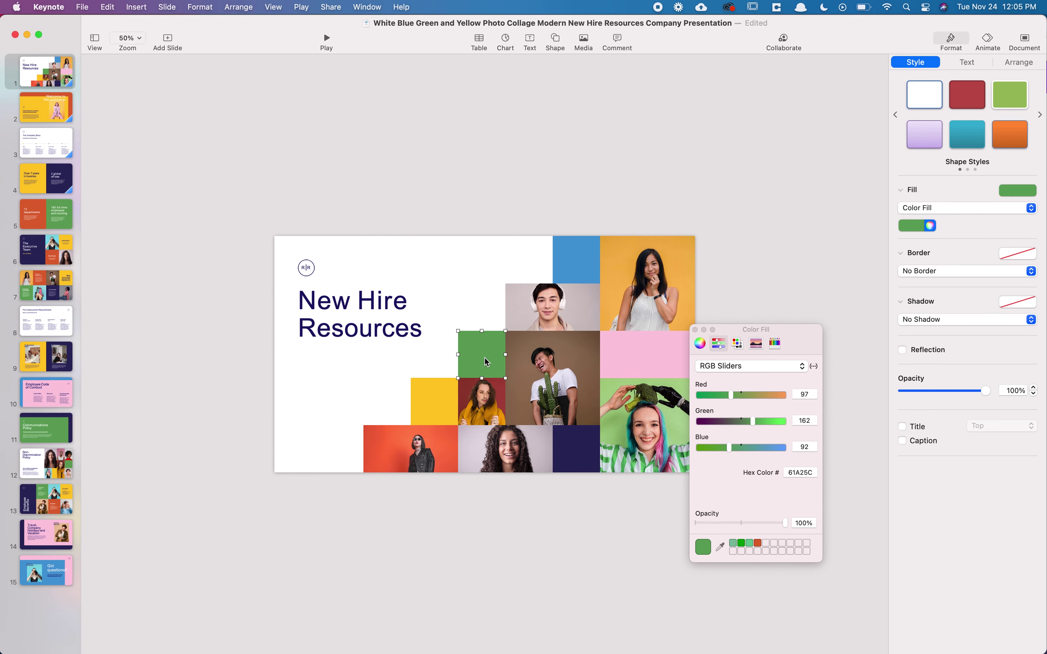
left_click(60, 120)
left_click(416, 239)
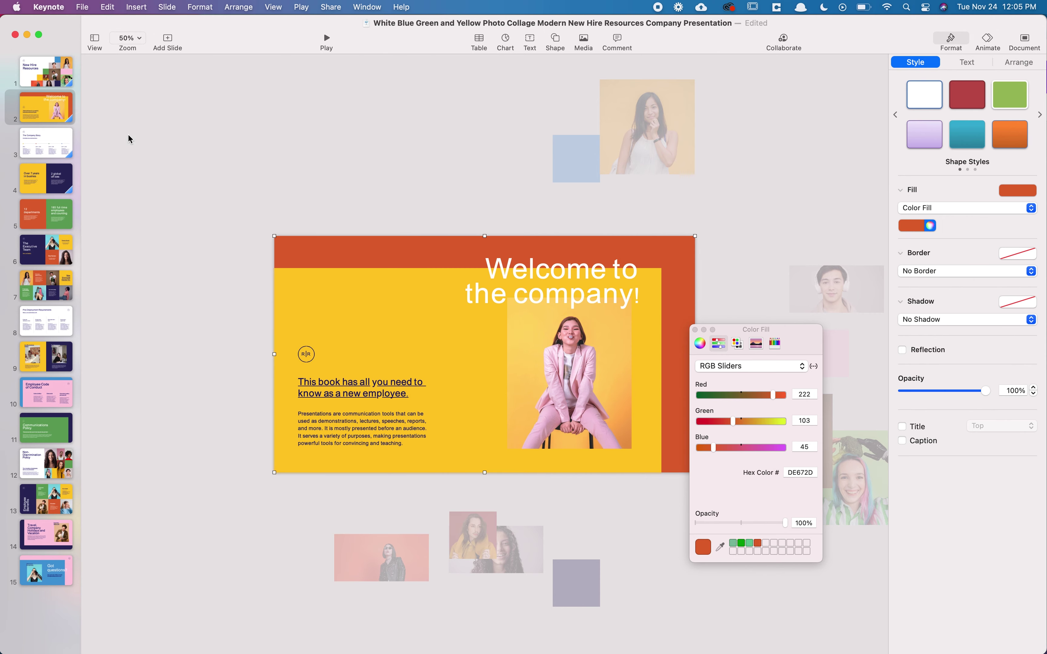
left_click(37, 62)
key("super+v")
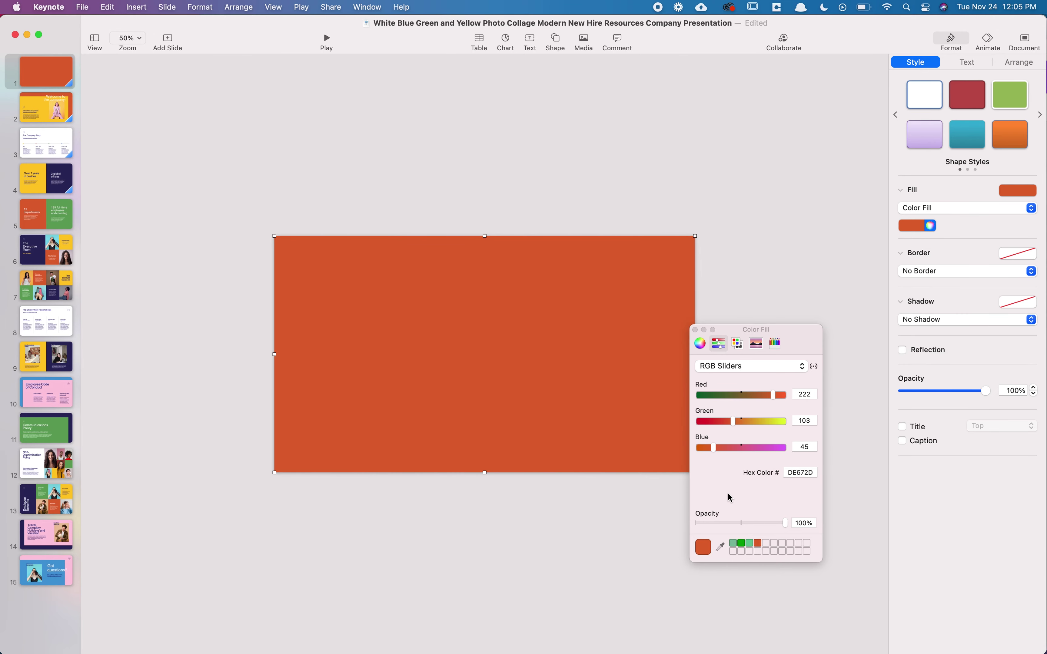
- Shrink the pasted orange rectangle on slide 1 to the size and position of the green square
left_click_drag(275, 236, 508, 361)
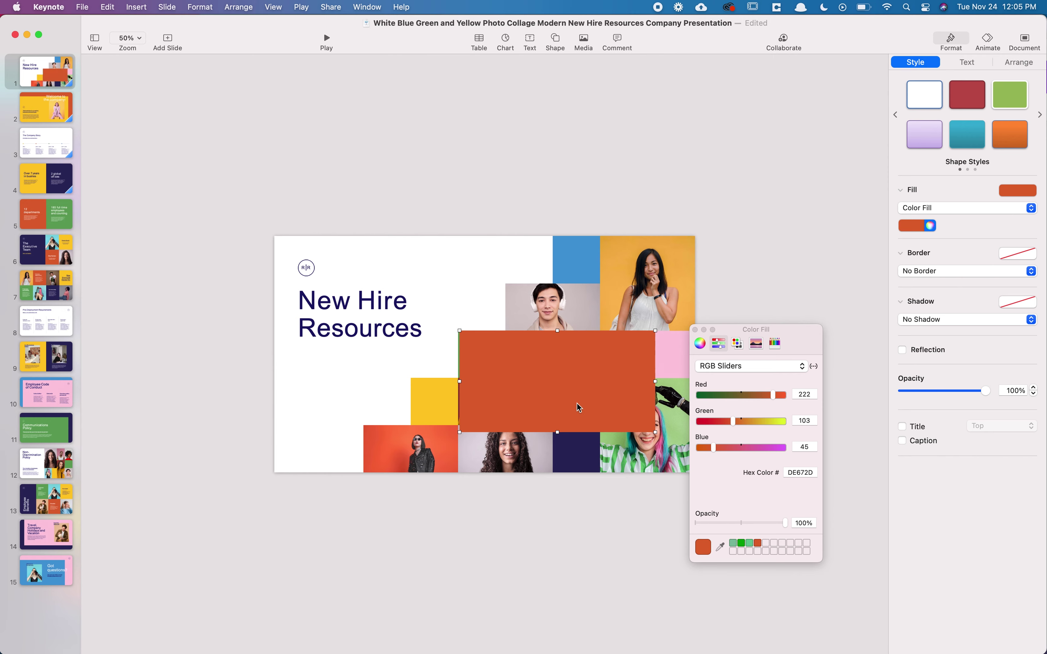
key("Left")
key("Left")
key("Left")
left_click_drag(653, 433, 505, 379)
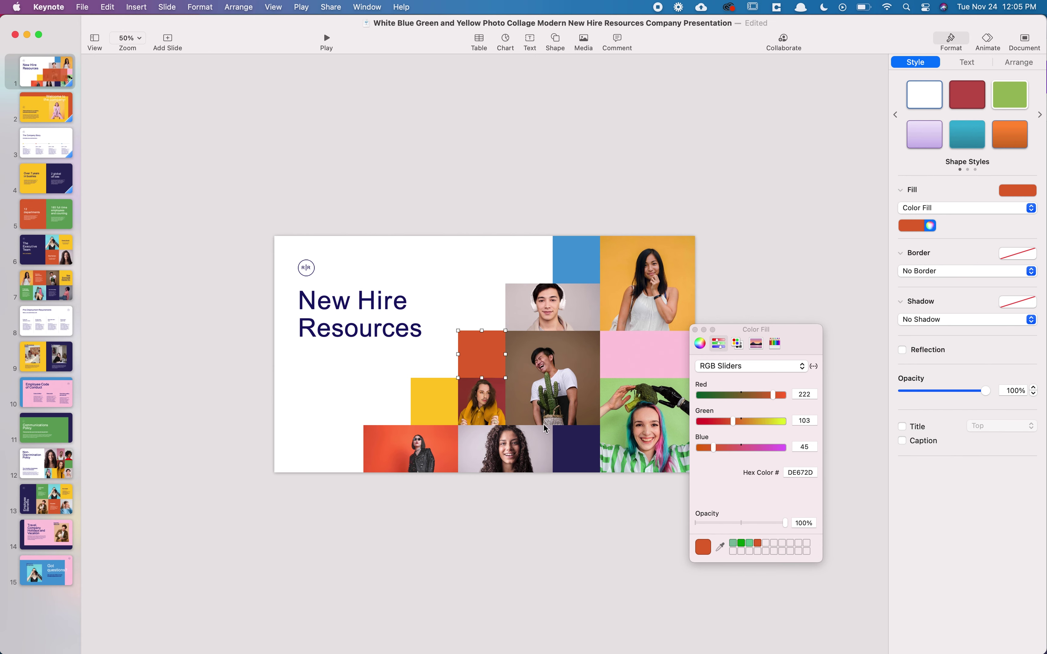
double_click(494, 355)
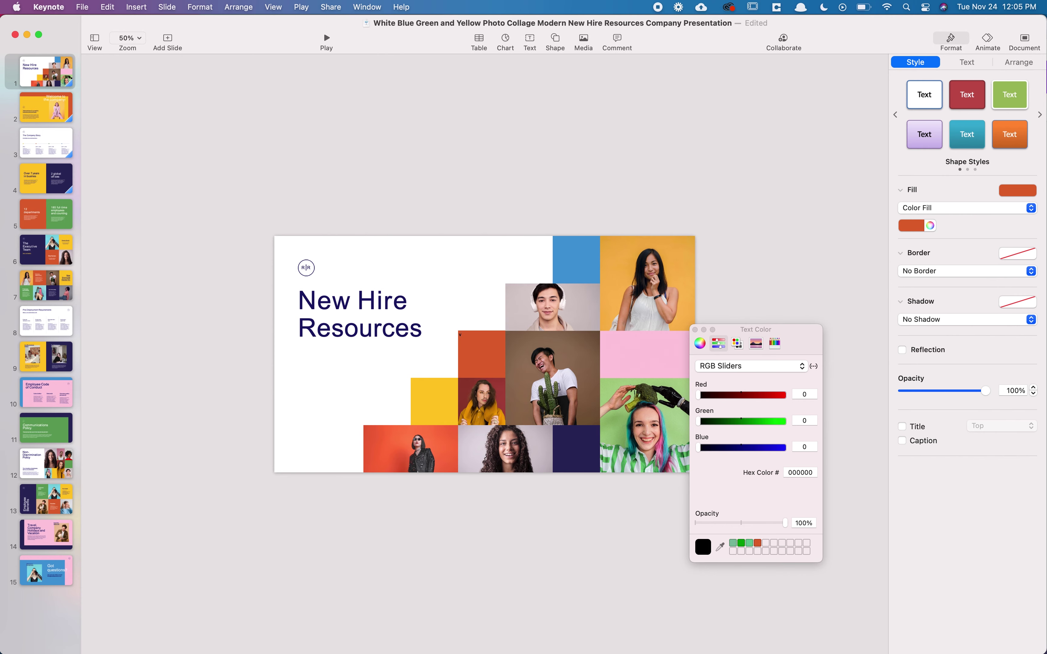
left_click(494, 357)
left_click(490, 366)
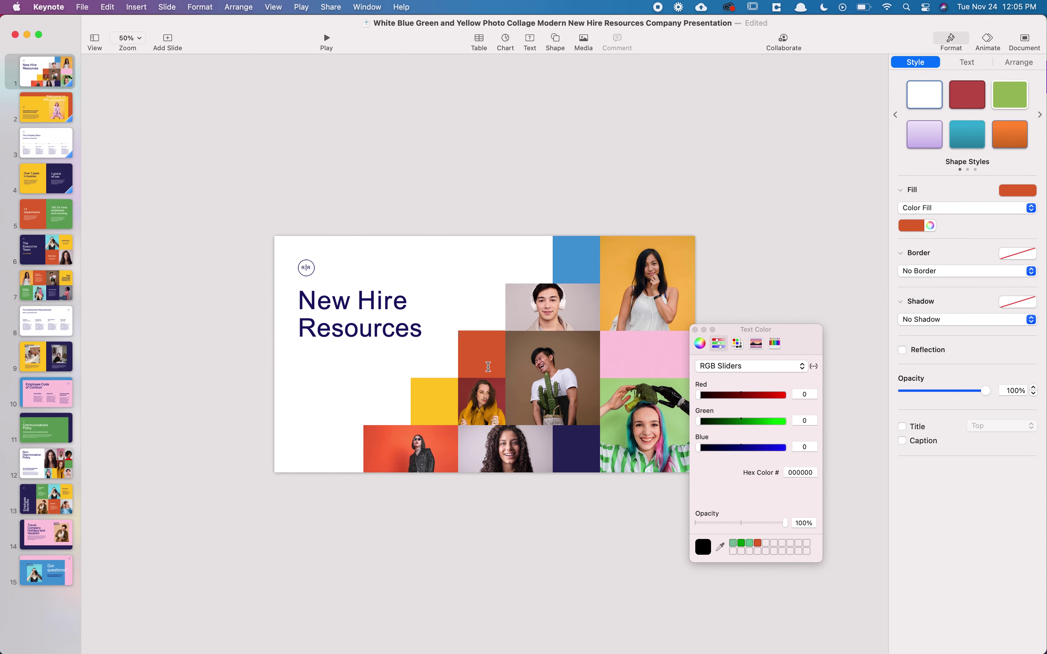
left_click(557, 388)
- Nudge the orange square up so that it fully covers the green square on slide 1
left_click(494, 354)
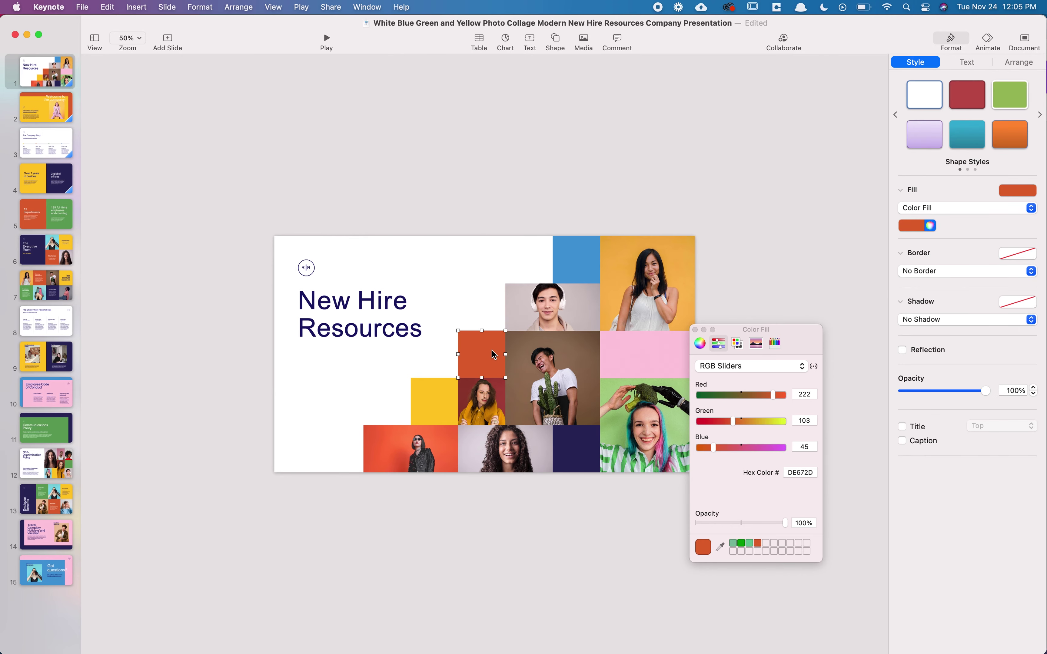
left_click_drag(494, 356, 493, 357)
left_click(495, 333)
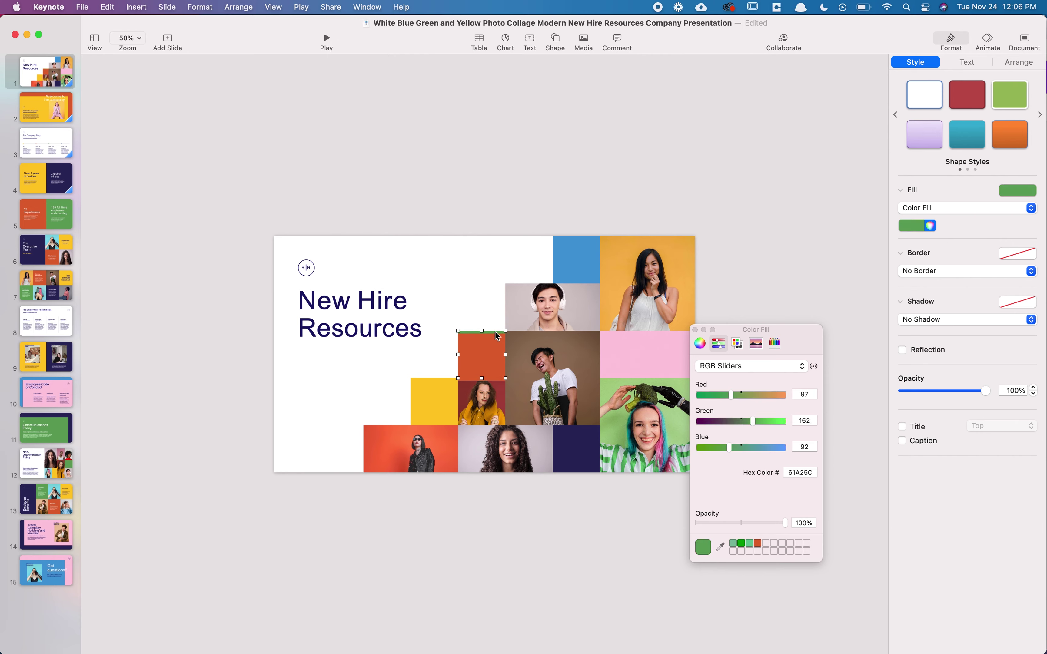
key("Escape")
left_click(495, 345)
key("Up")
key("Up")
key("Up")
key("Up")
key("Up")
key("Up")
key("Up")
key("Up")
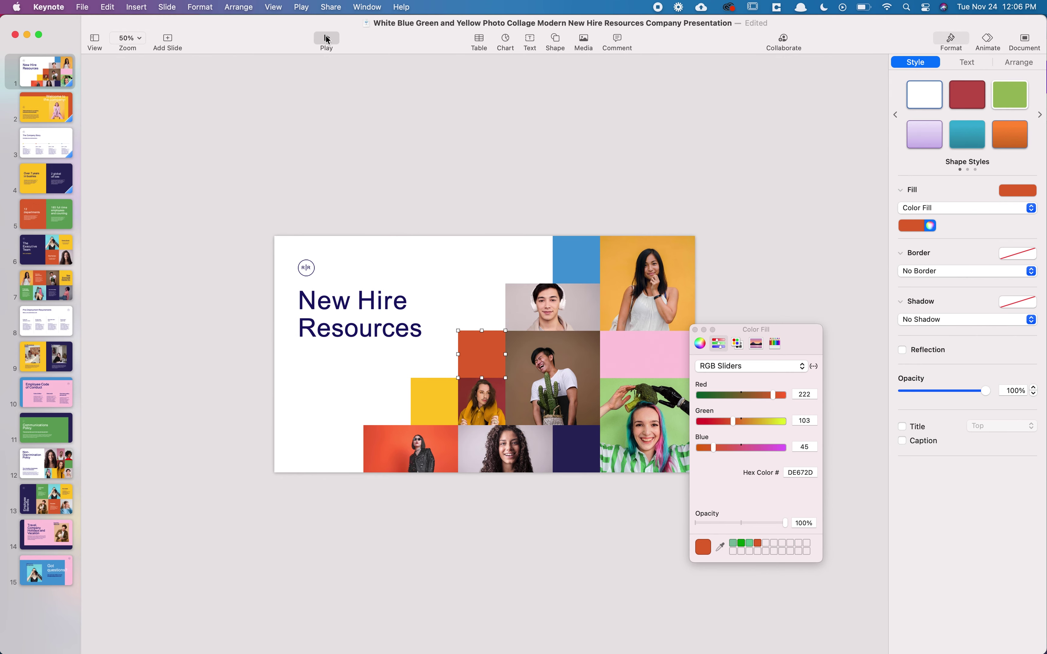
- Play the slideshow from slide 1 to check how the orange square animates into slide 2
left_click(327, 39)
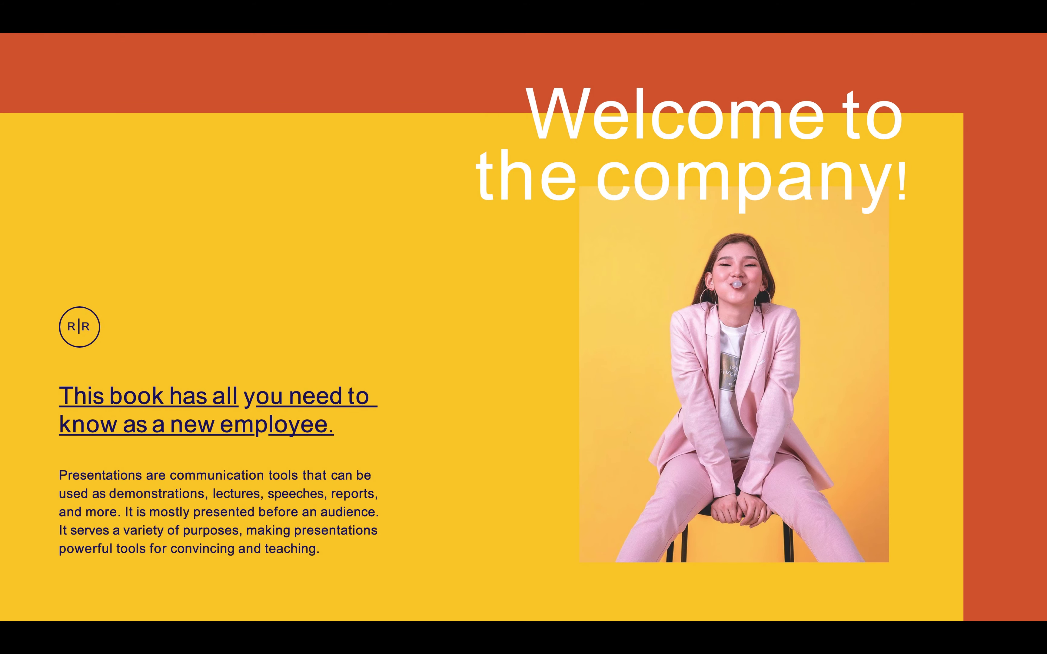
key("Escape")
- Copy the large yellow rectangle from slide 2 onto slide 1 and shrink it over the small yellow square
left_click(352, 318)
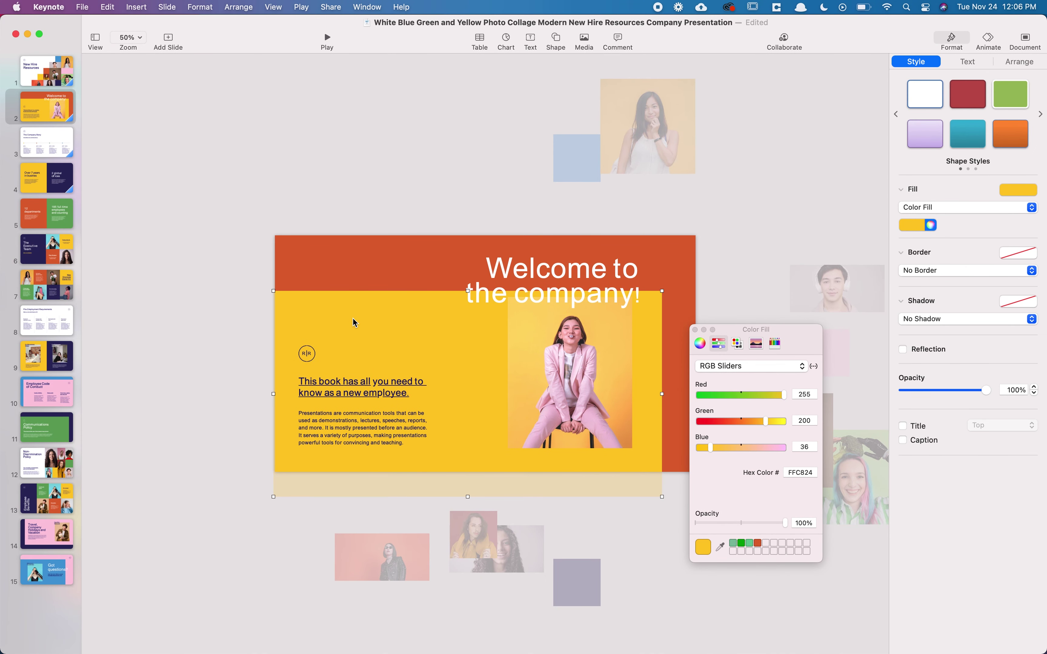
left_click(72, 83)
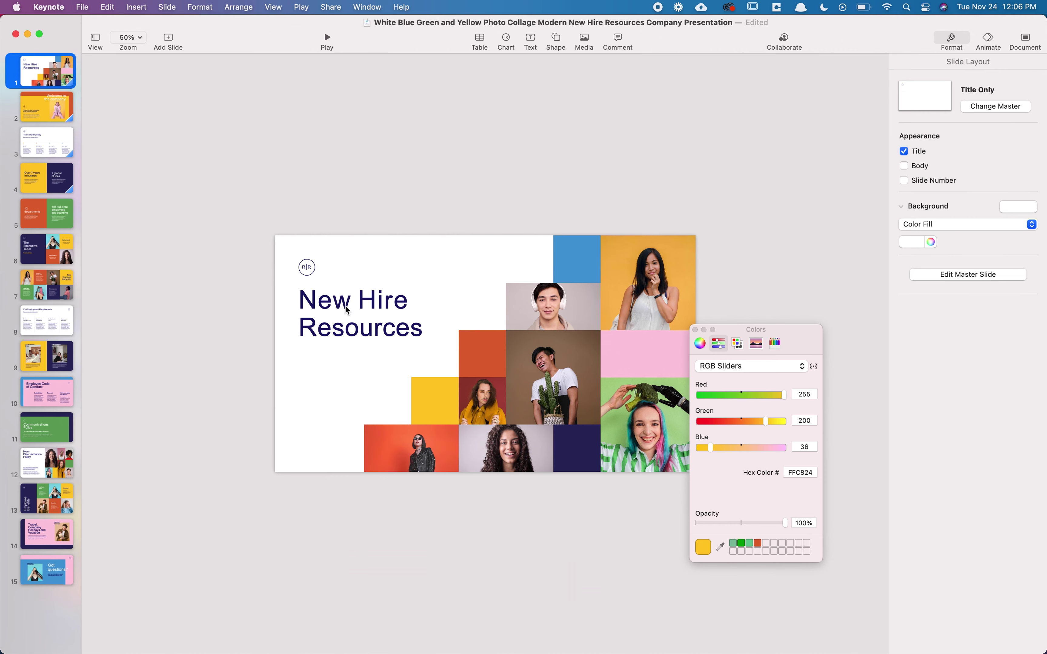
left_click(435, 396)
key("super+v")
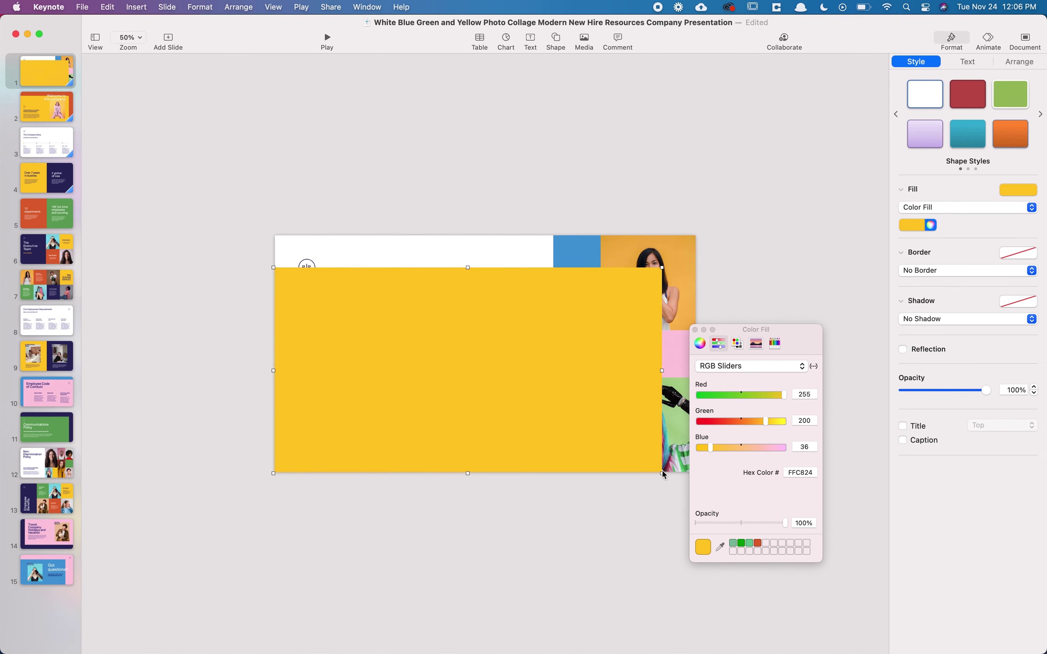
left_click_drag(662, 473, 459, 426)
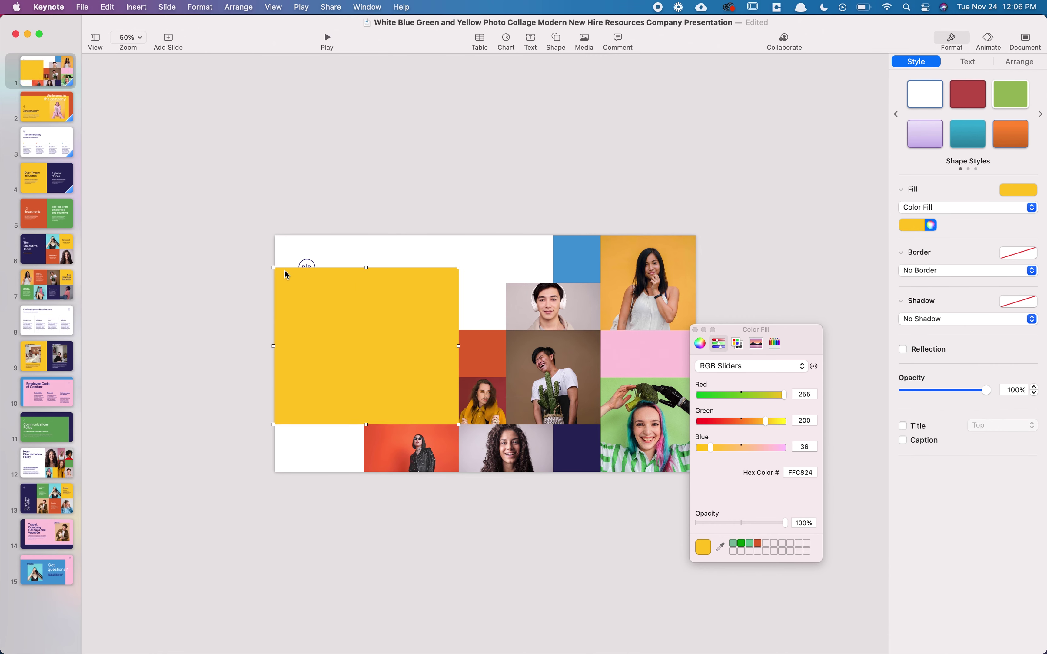
left_click_drag(274, 268, 411, 381)
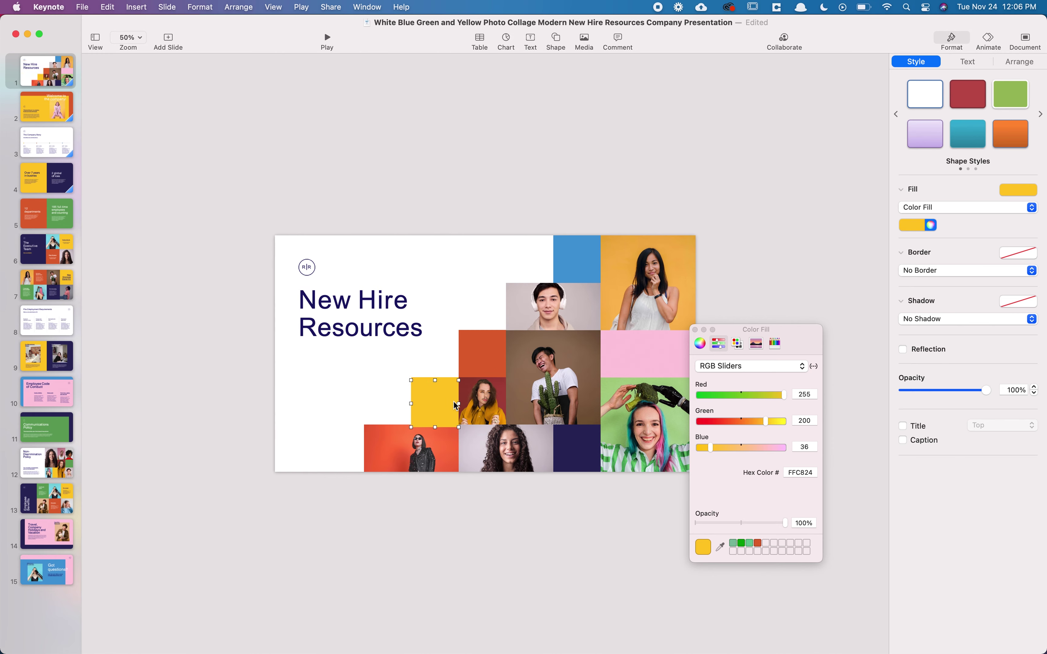
- Nudge the pasted yellow square up to align it exactly with the collage grid on slide 1
left_click(450, 377)
left_click(450, 387)
key("Up")
key("Up")
key("Up")
key("Up")
key("Up")
key("Up")
key("Up")
left_click(497, 385)
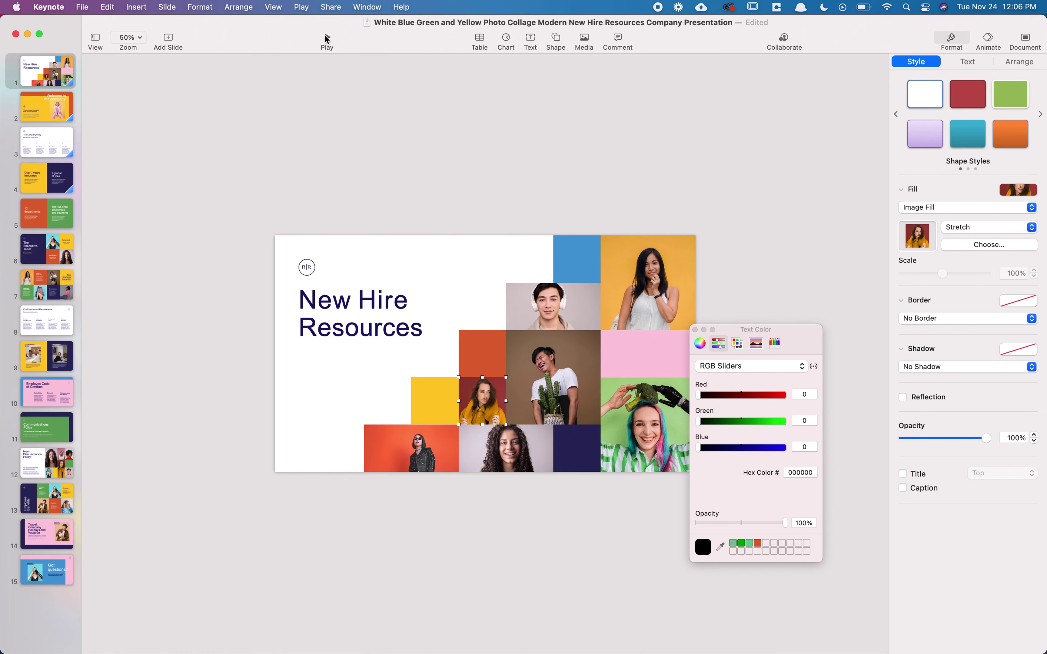
- Play the slideshow twice from slide 1 to preview the orange and yellow shapes expanding into slide 2
left_click(327, 40)
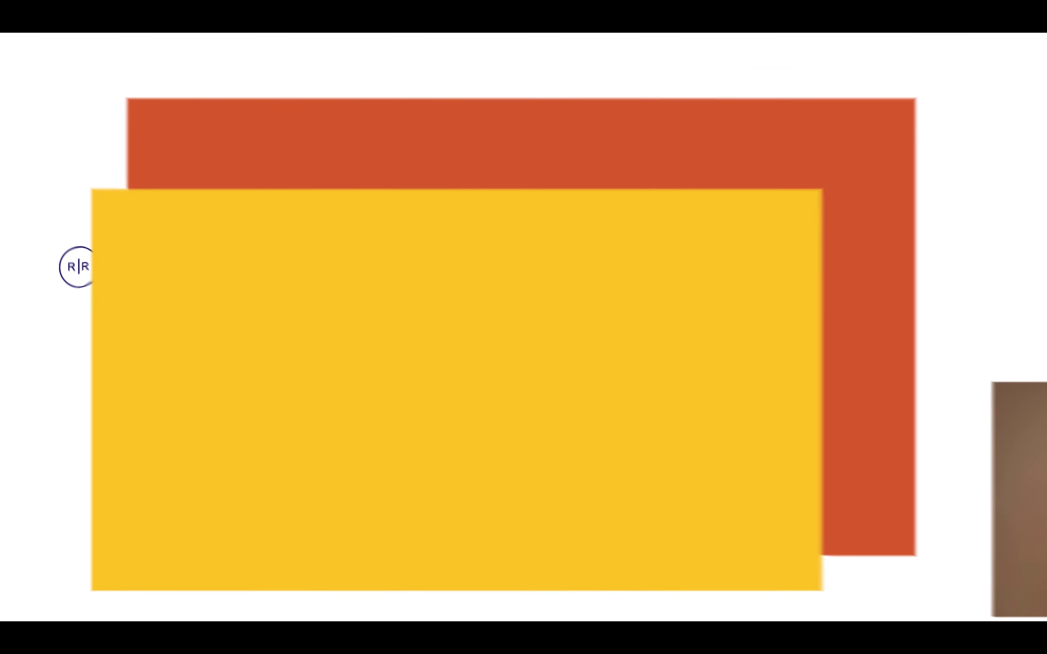
key("Escape")
key("Up")
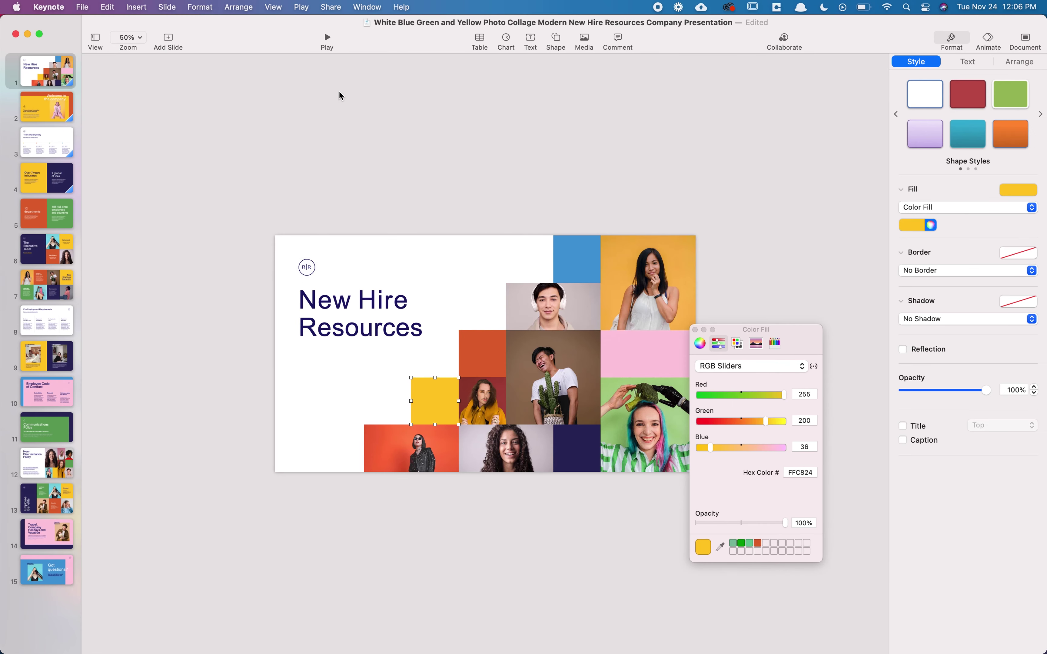
left_click(327, 39)
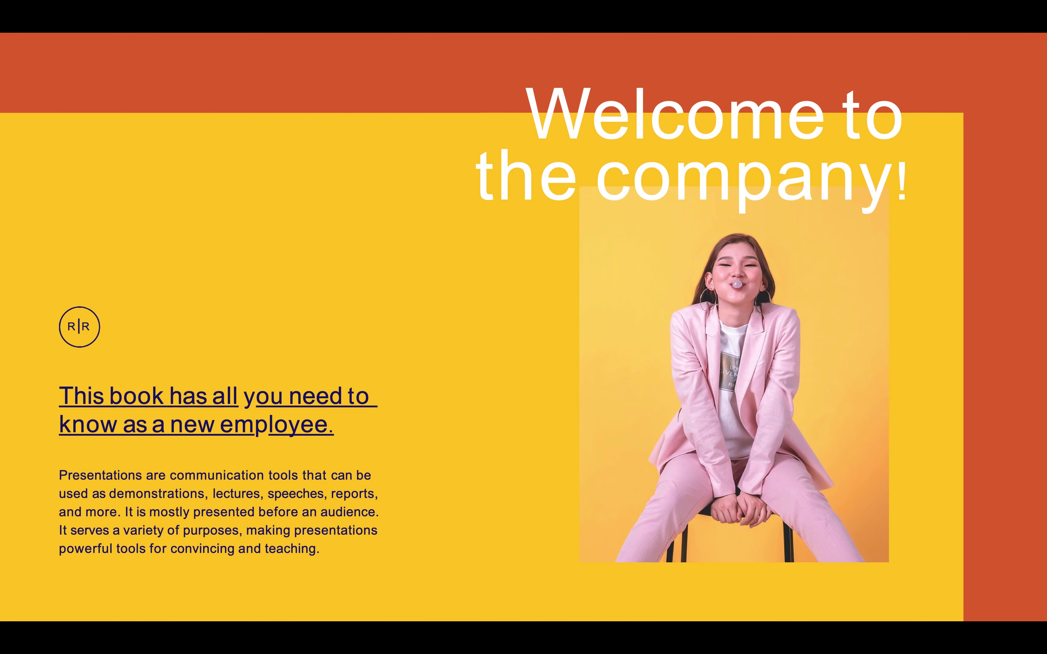
key("Left")
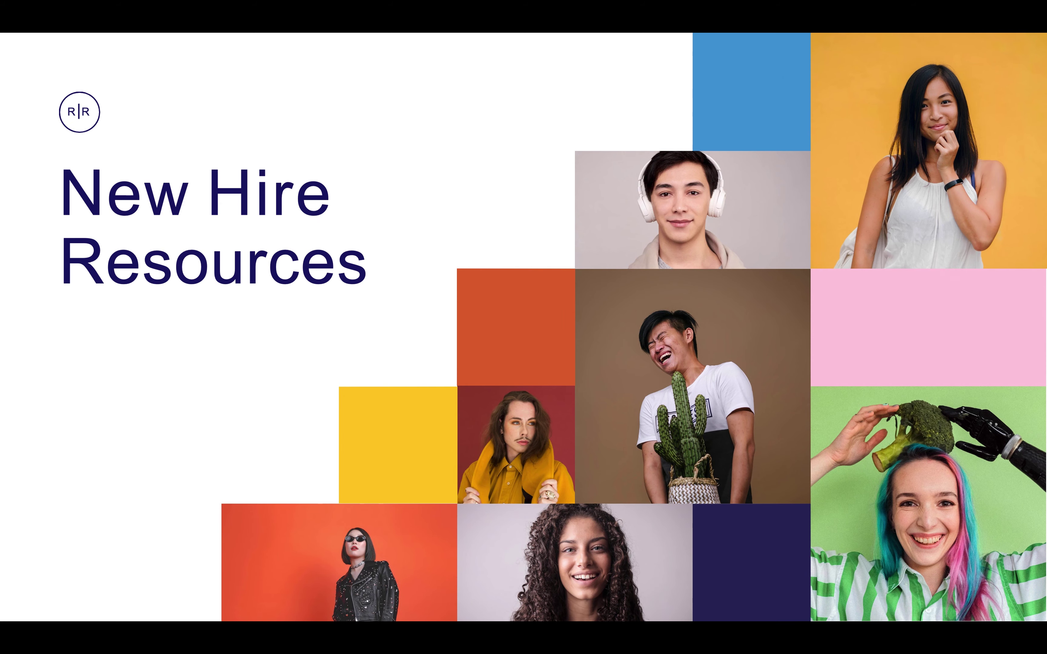
key("Escape")
- Copy the four timeline dates and their paragraphs from slide 3 to slide 2 and place them below the slide's edge
left_click(48, 142)
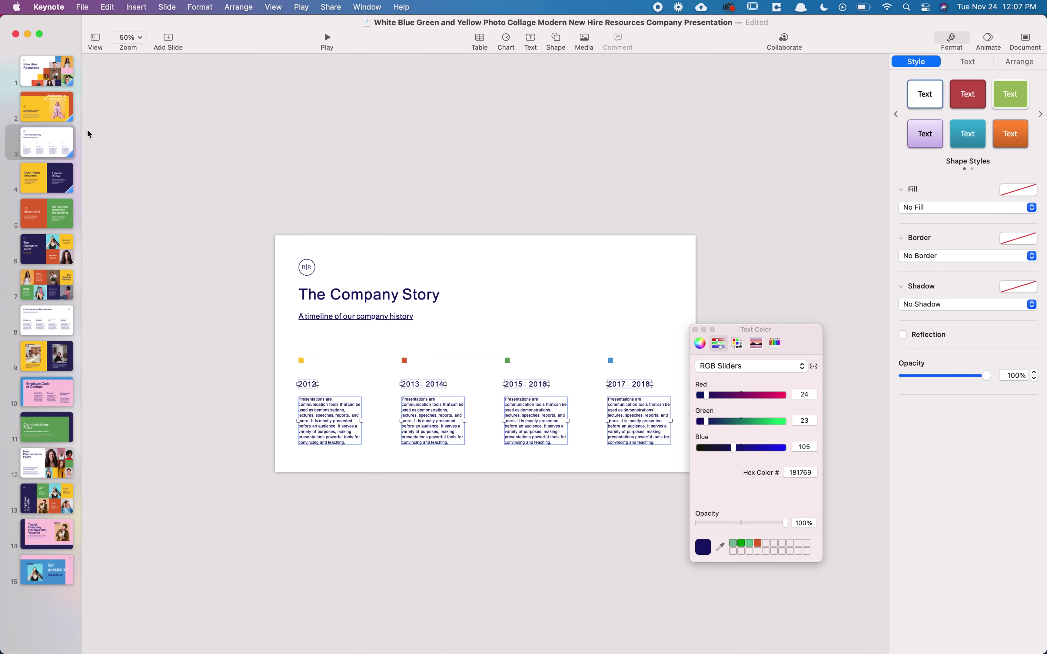
left_click(44, 113)
key("super+v")
left_click_drag(449, 439, 450, 553)
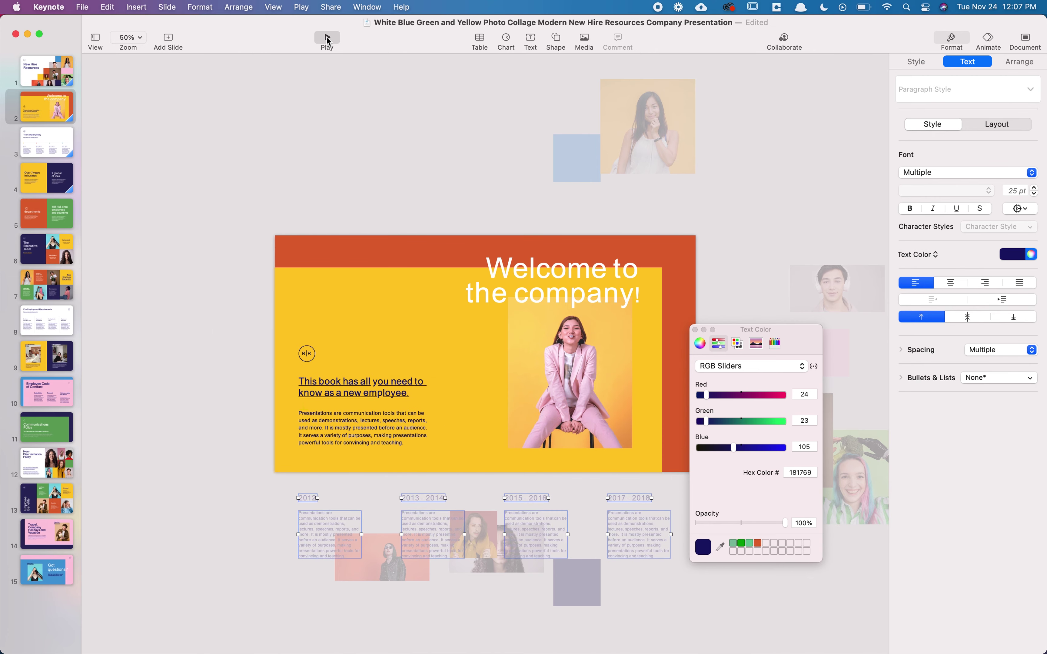
- Play the slideshow from slide 2 to preview the timeline text moving into slide 3
left_click(328, 40)
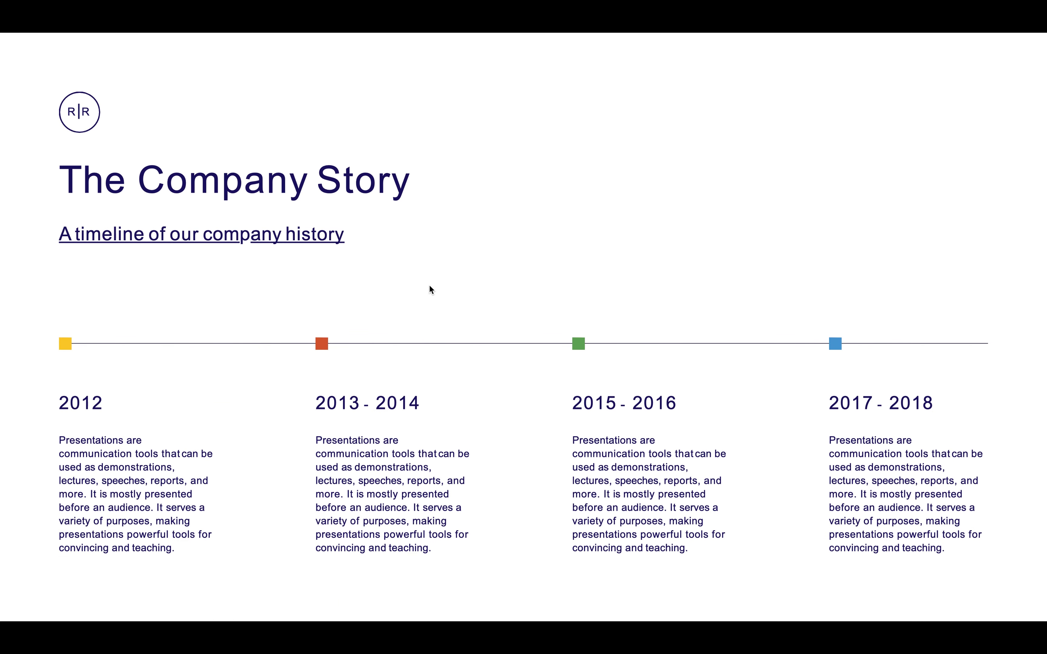
key("Escape")
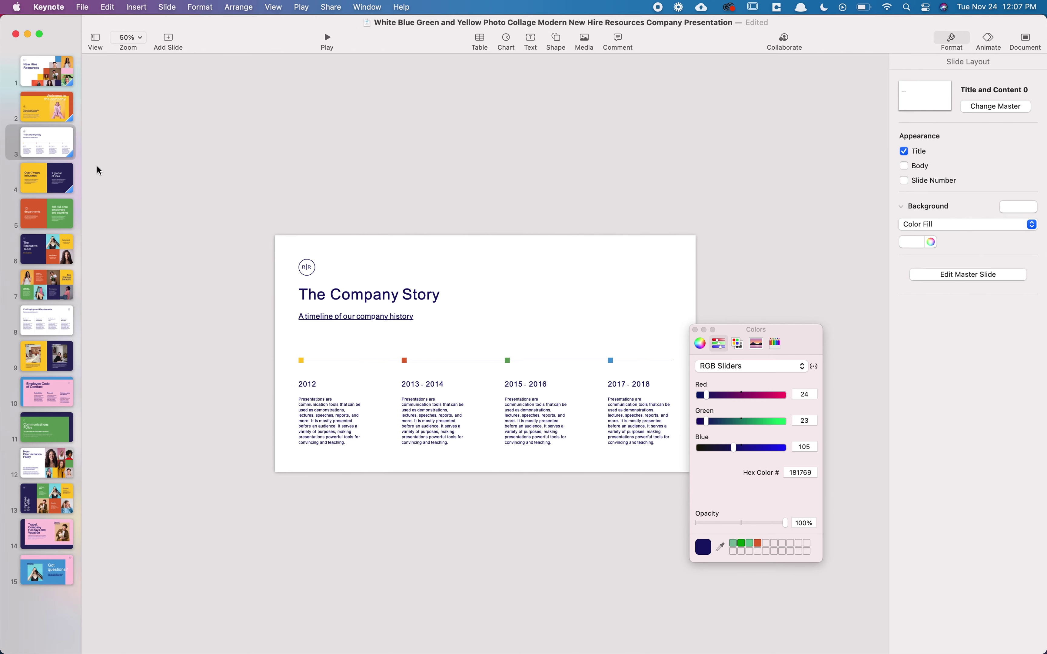
- Stagger the timeline text below slide 2 by moving the 2013 - 2014, 2015 - 2016 and 2017 - 2018 dates and paragraphs progressively lower
left_click(54, 116)
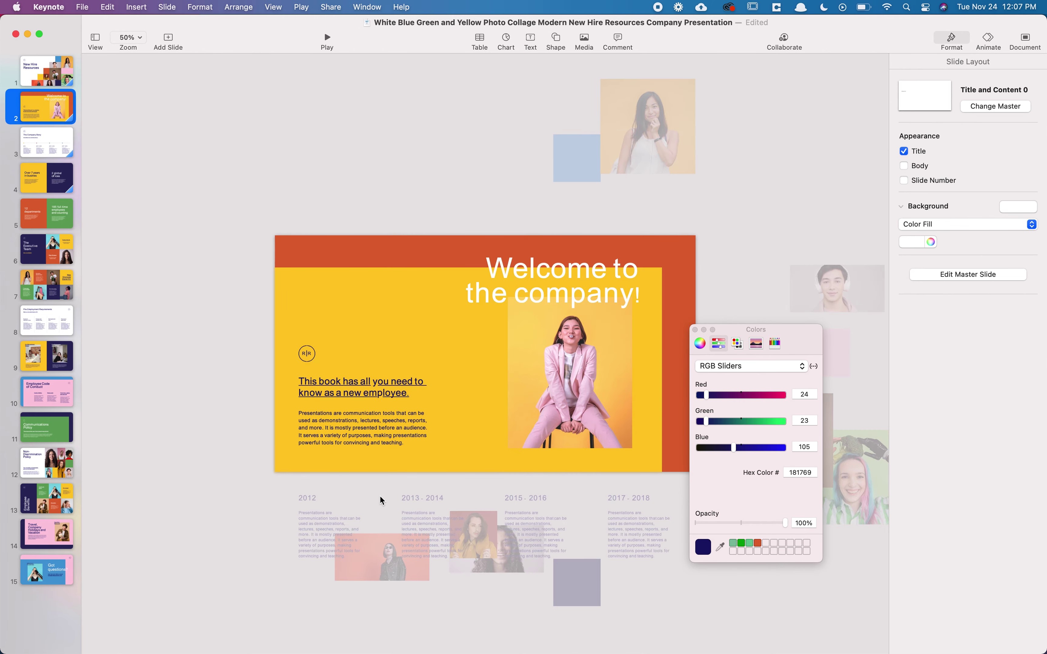
left_click_drag(398, 511, 410, 585)
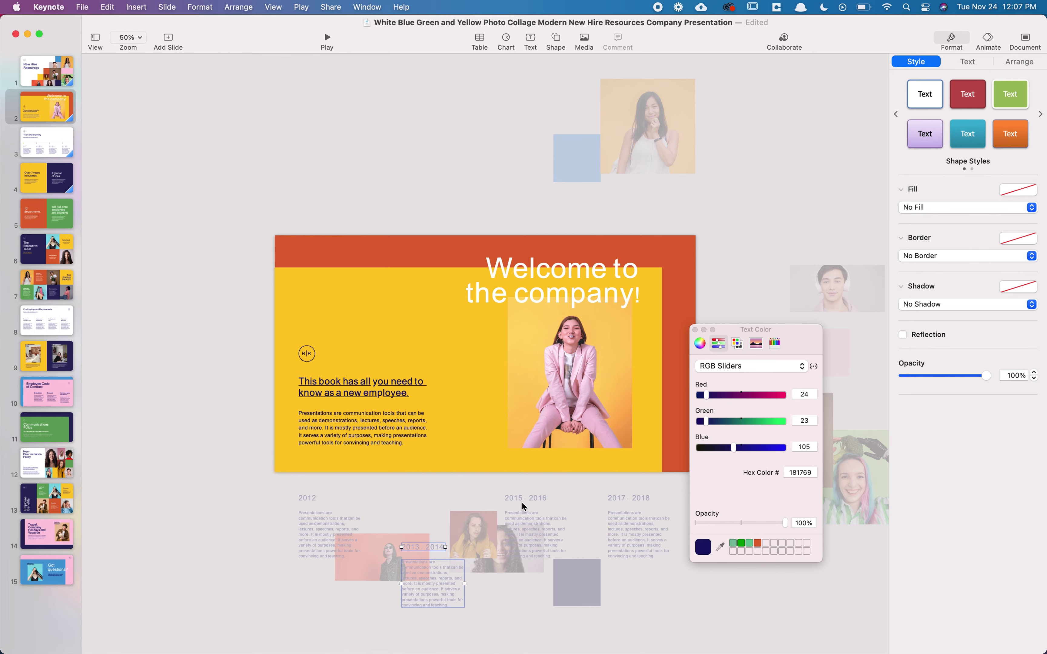
key("super+less")
left_click(512, 444)
left_click(504, 425, "shift")
left_click_drag(503, 428, 504, 472)
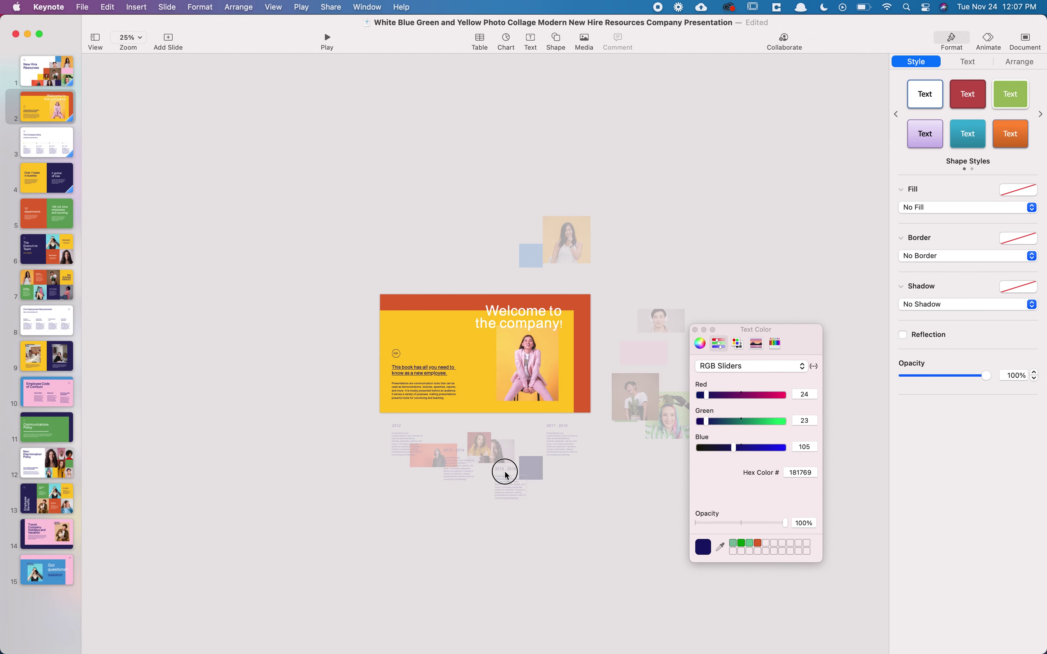
left_click(567, 442)
left_click(568, 428, "shift")
left_click_drag(567, 427, 570, 501)
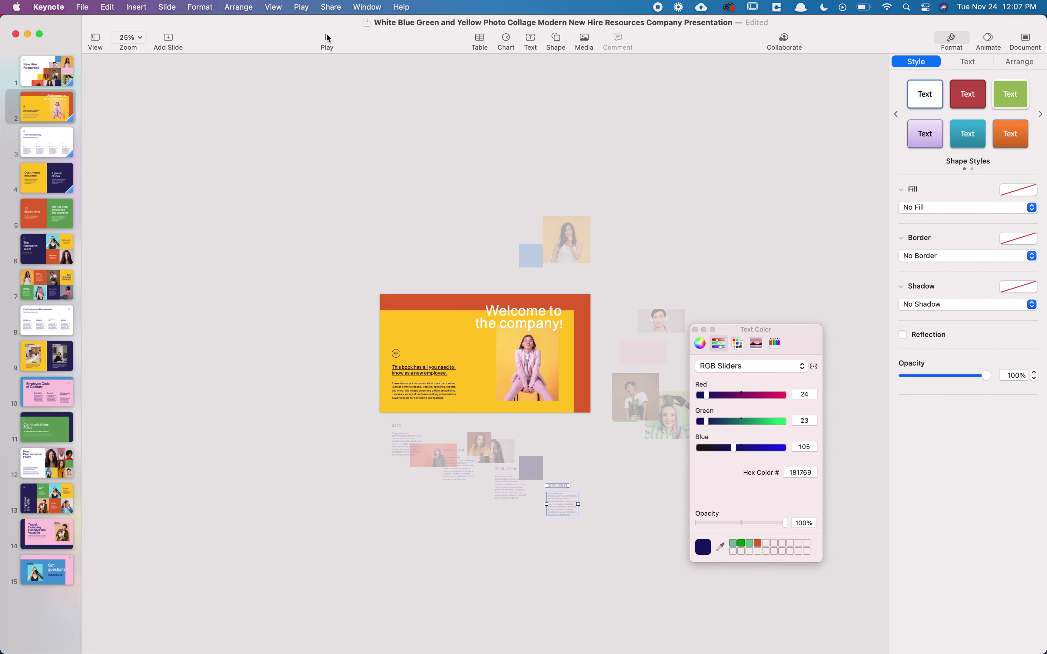
- Play the slideshow from slide 2 to preview the staggered timeline columns rising into slide 3
left_click(328, 39)
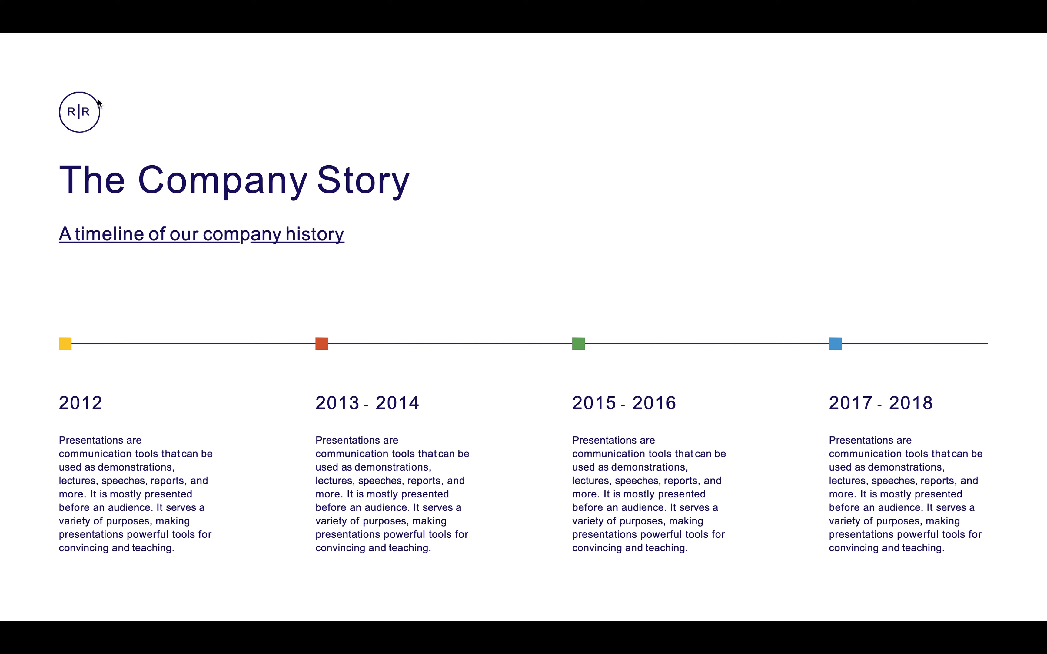
key("Escape")
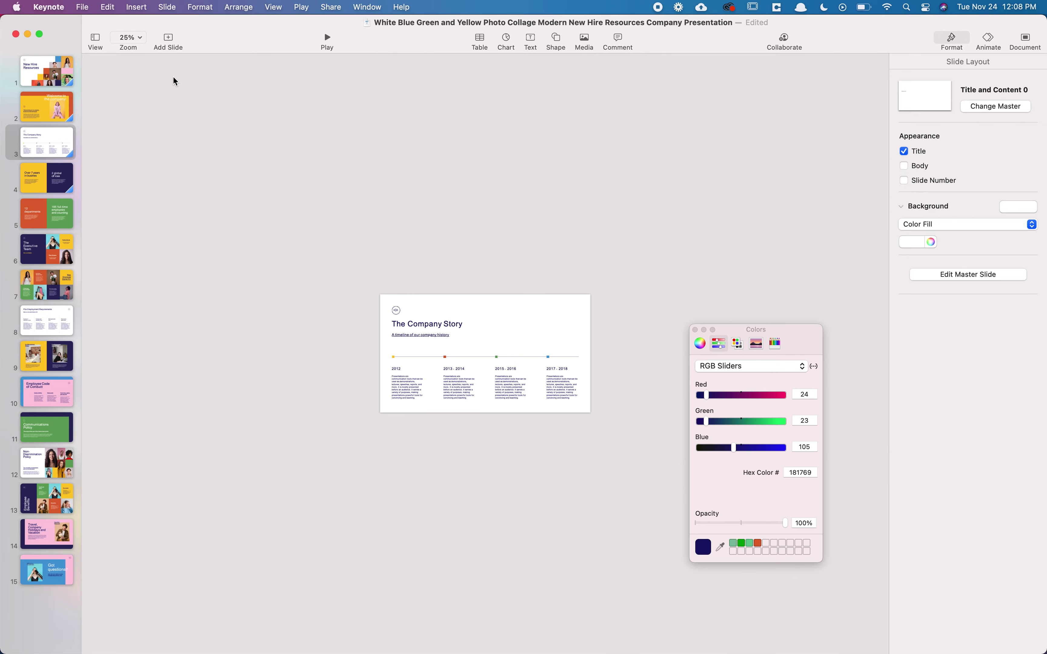
left_click(138, 38)
left_click(144, 93)
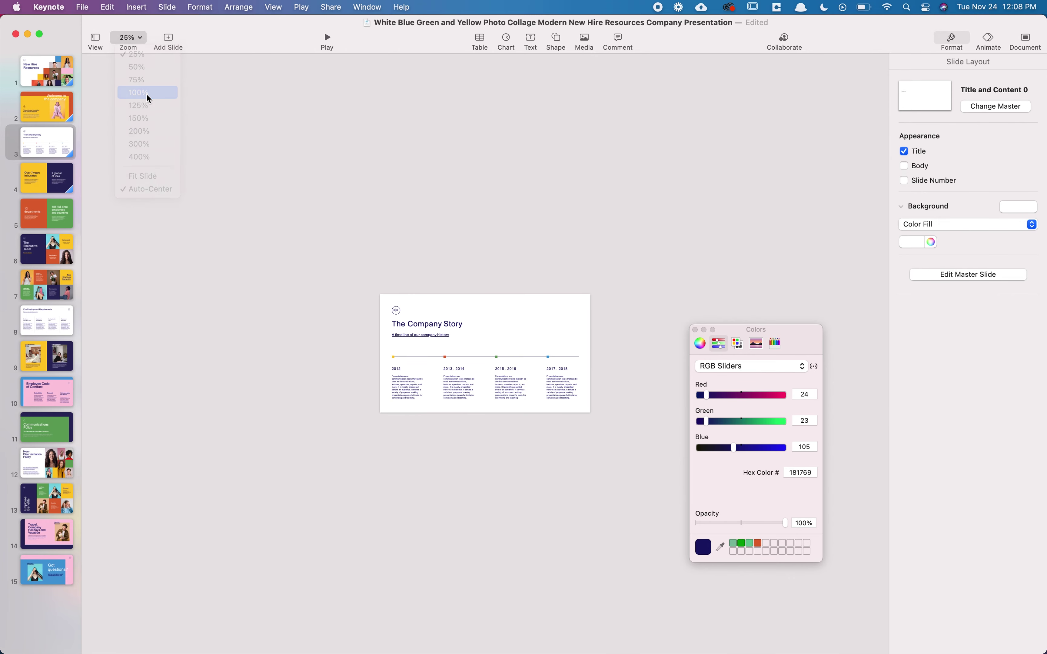